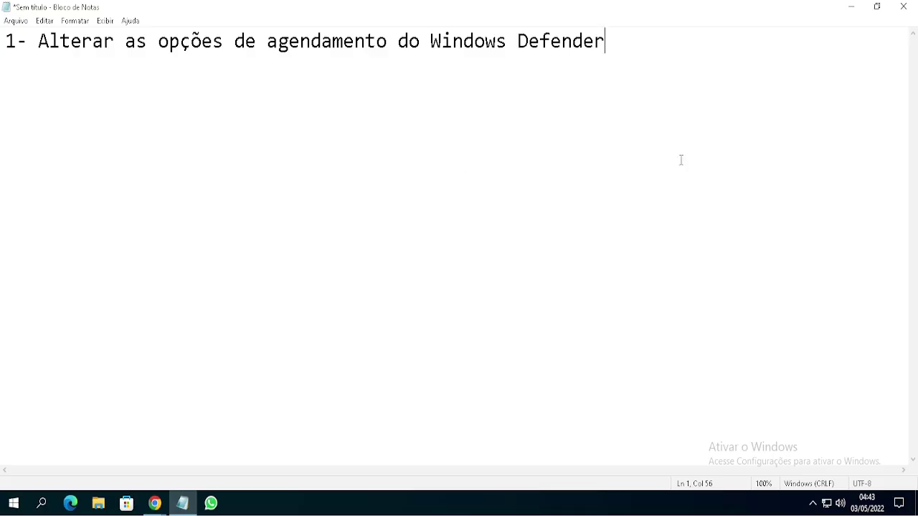
Add the command taskschd.msc to the note, leaving a blank line below the heading about Windows Defender scheduling.
left_click(848, 11)
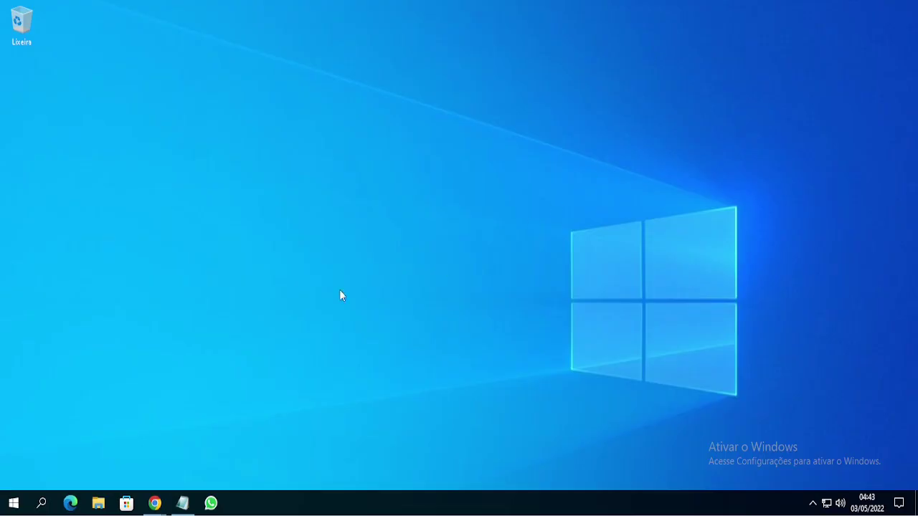
left_click(187, 500)
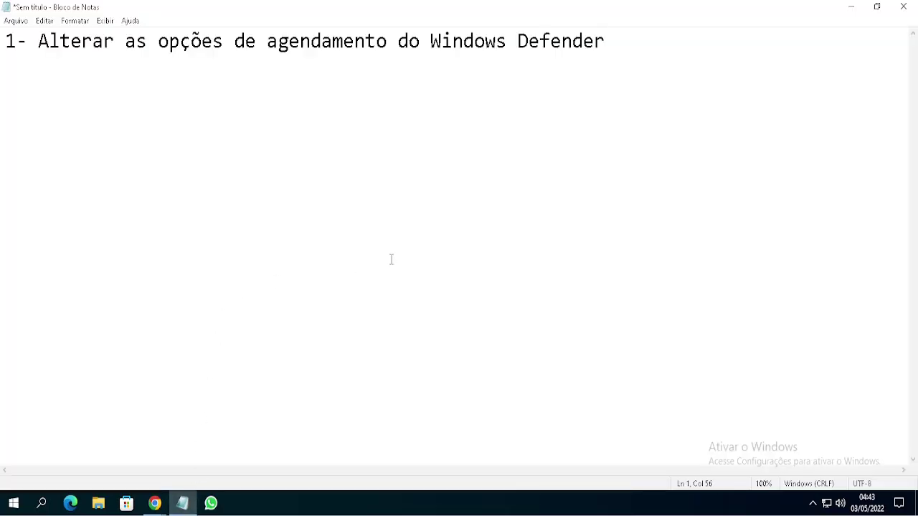
key("Return")
key("Return")
type("taskschd.msc")
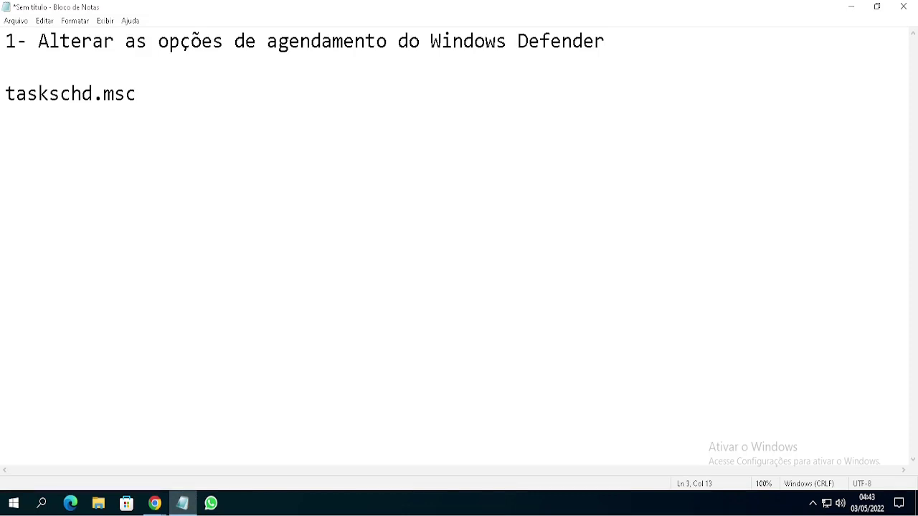
Launch the Task Scheduler by running taskschd.msc.
key("super+r")
type("taskschd.msc")
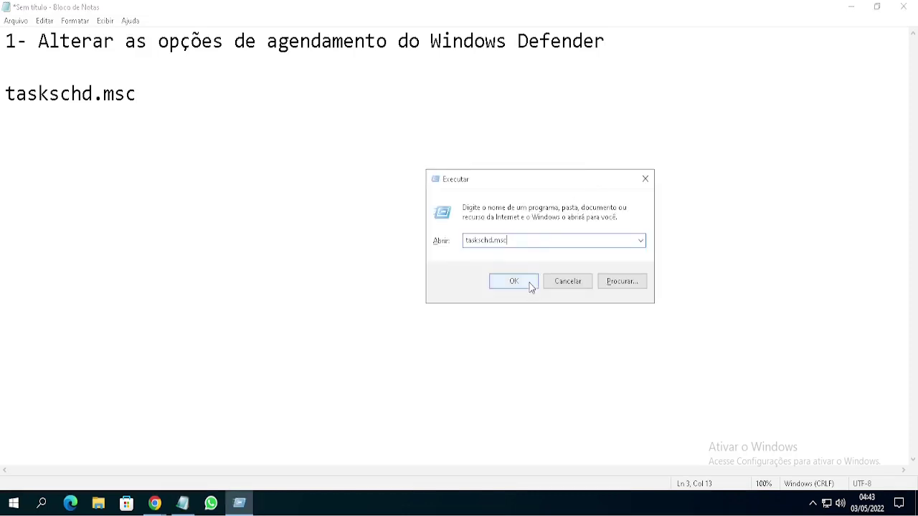
left_click(513, 281)
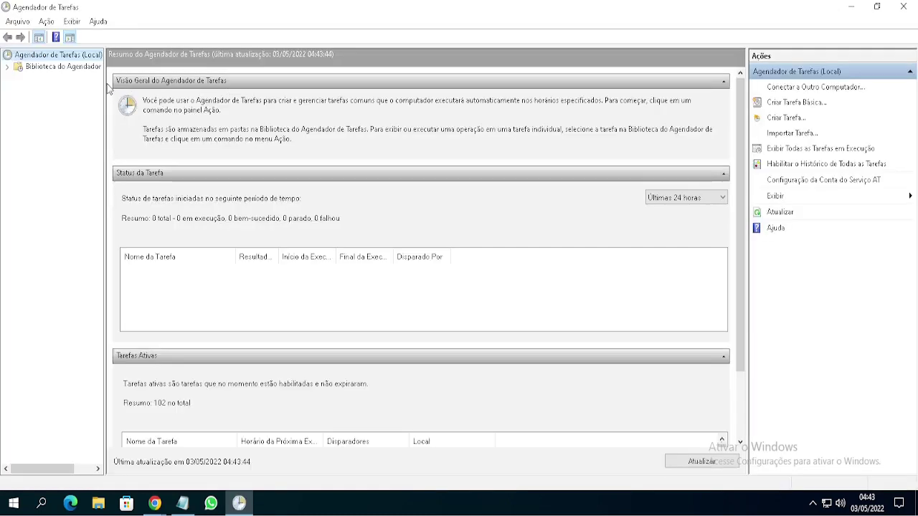
Open the Microsoft > Windows > Windows Defender folder in the Task Scheduler library.
left_click(79, 66)
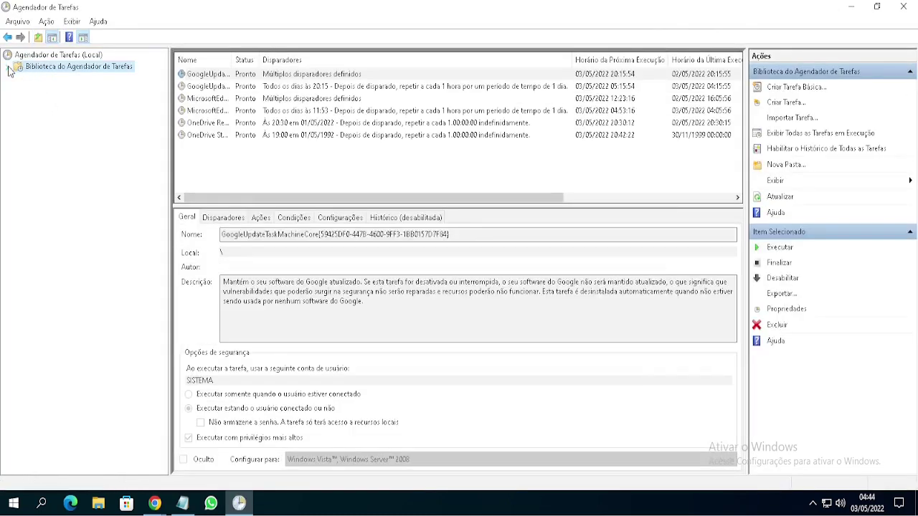
left_click(9, 67)
left_click(26, 77)
left_click(19, 80)
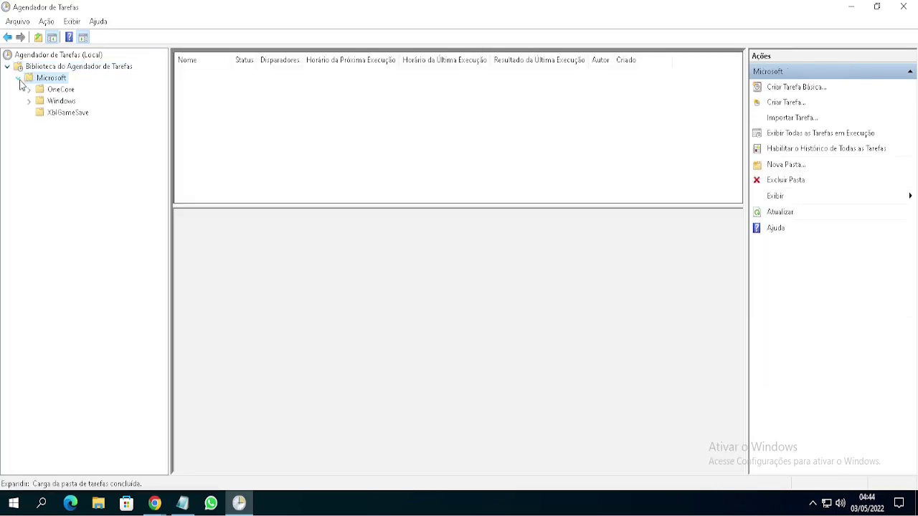
left_click(62, 101)
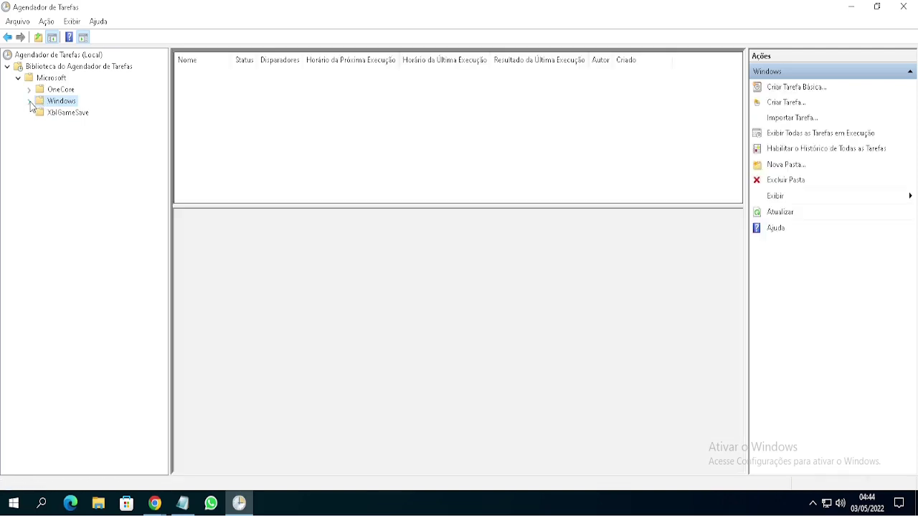
left_click(29, 101)
left_click_drag(163, 100, 166, 258)
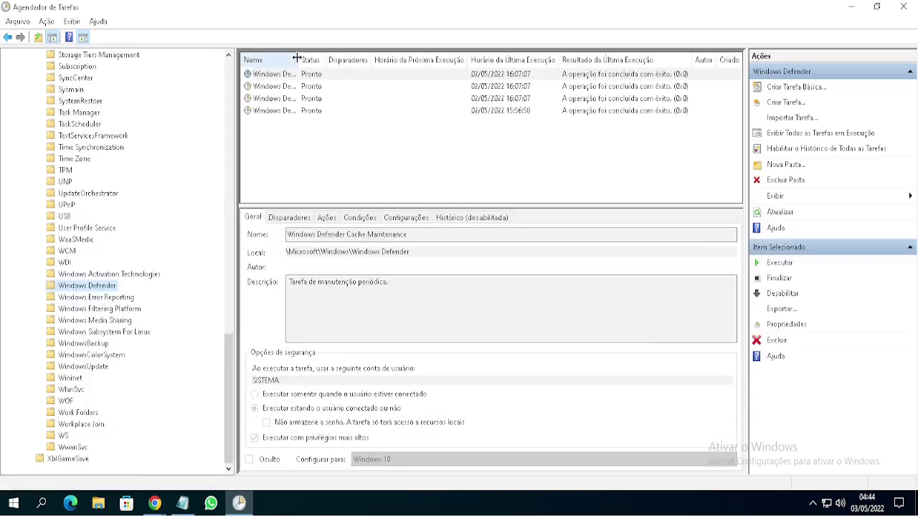
Widen the task name column and open the properties of the Windows Defender Scheduled Scan task.
left_click_drag(299, 60, 415, 59)
left_click(310, 100)
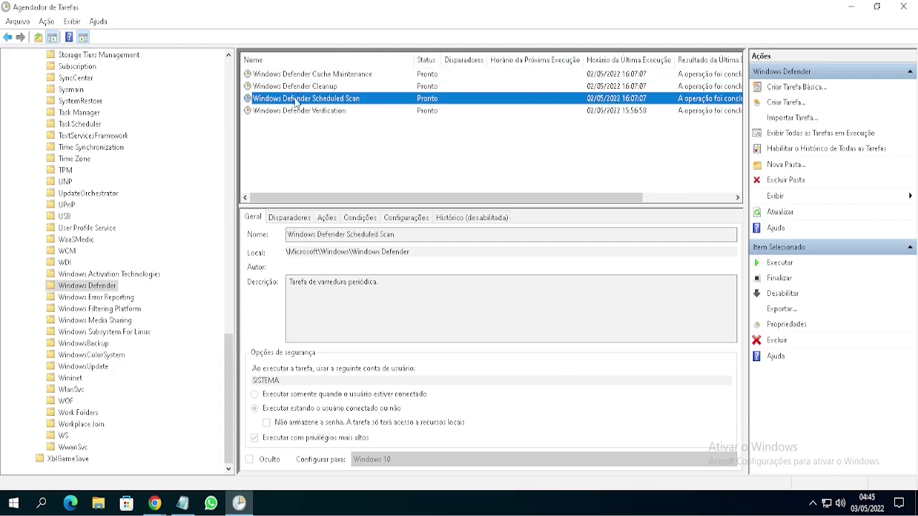
right_click(296, 103)
left_click(291, 98)
right_click(302, 103)
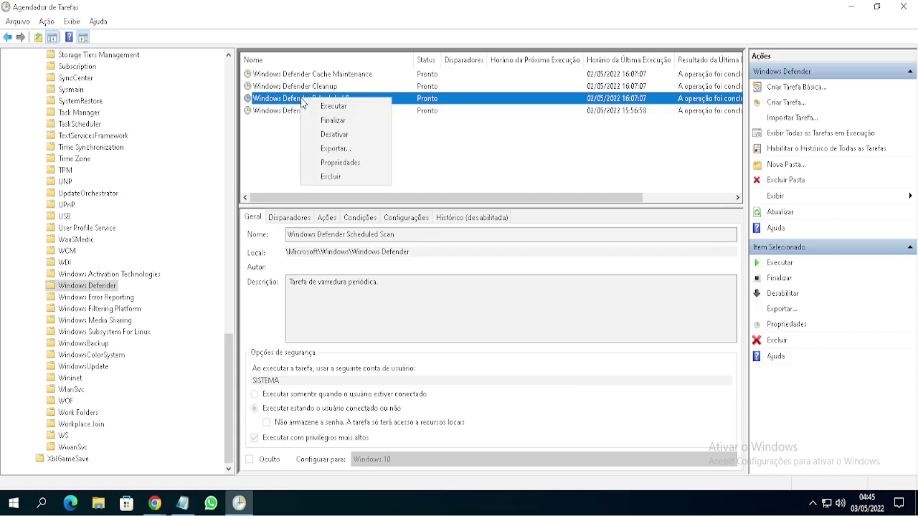
left_click(351, 164)
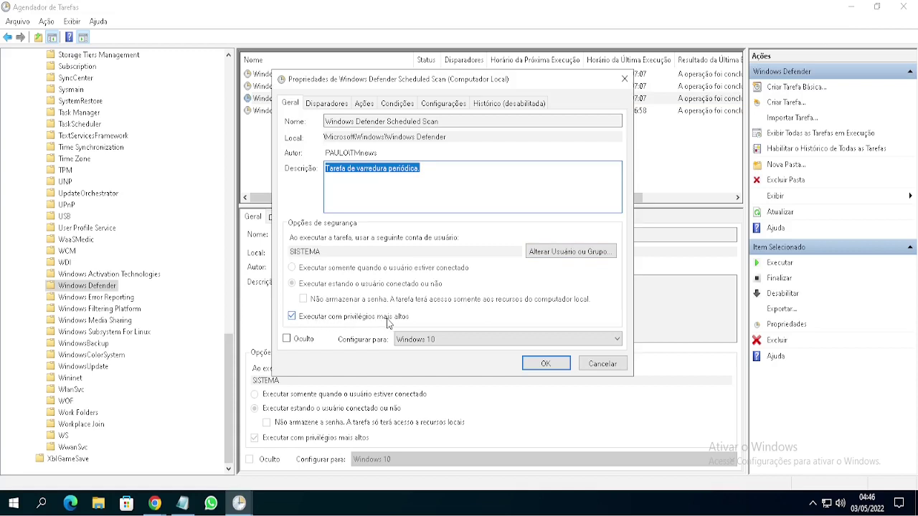
Turn off running the scheduled scan with highest privileges, save the task properties and close the Task Scheduler.
left_click(292, 317)
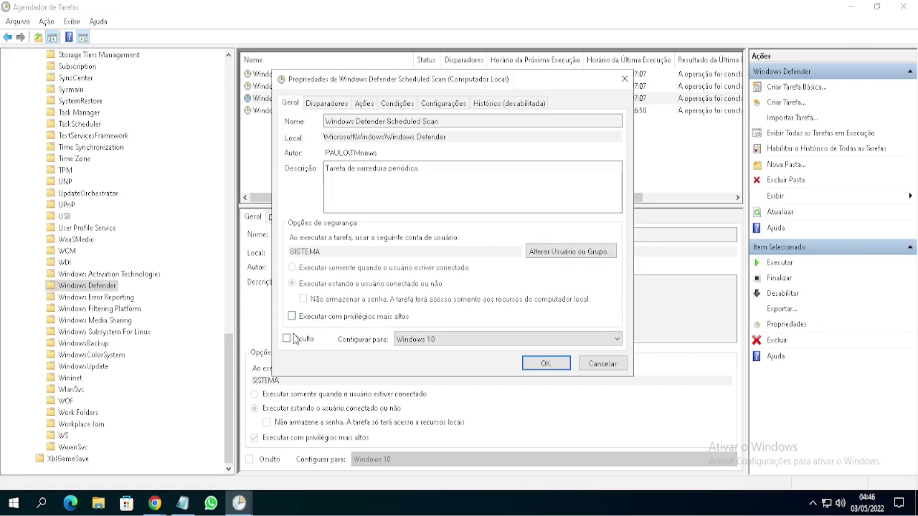
left_click(546, 364)
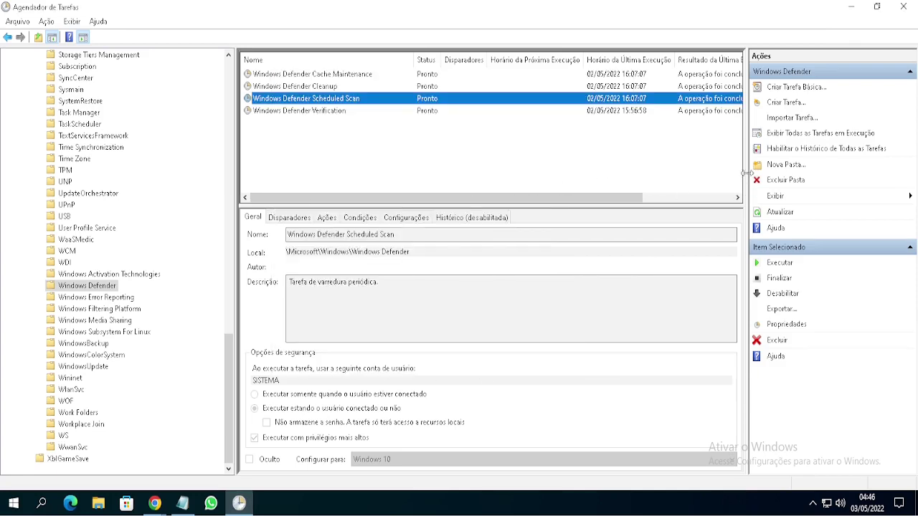
left_click(903, 7)
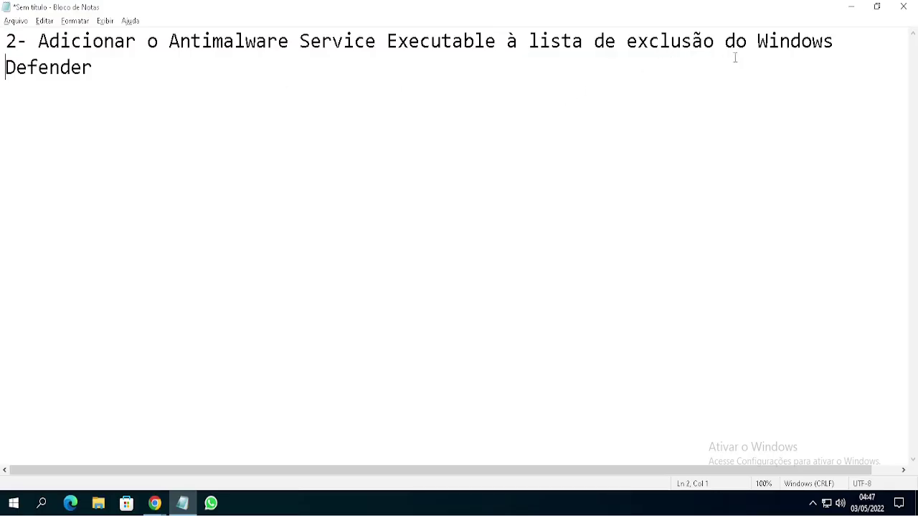
Minimize the note and open virus and threat protection (Proteção contra vírus e ameaças) from the Windows update and security settings.
left_click(853, 9)
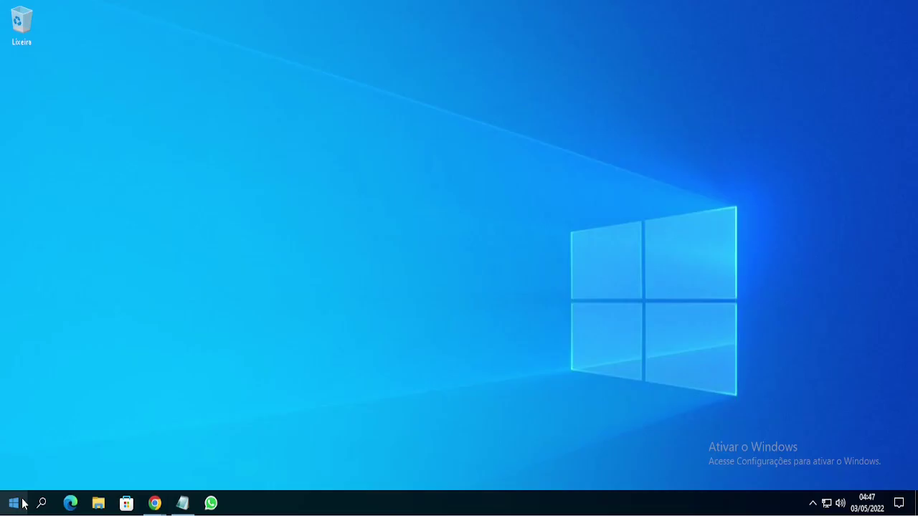
left_click(22, 503)
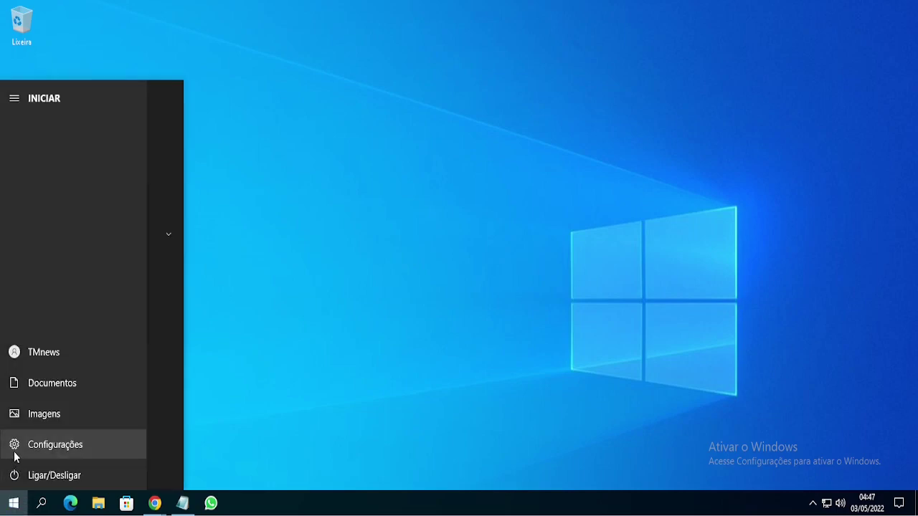
left_click(15, 452)
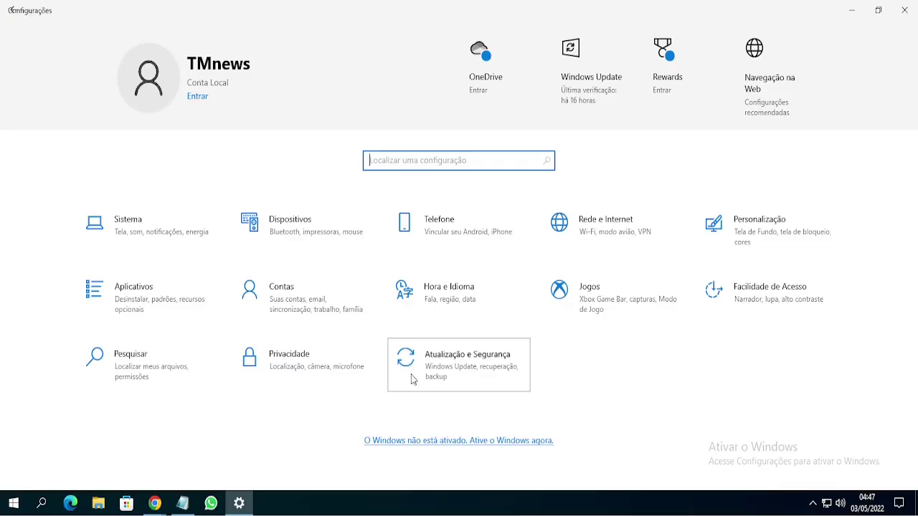
left_click(412, 374)
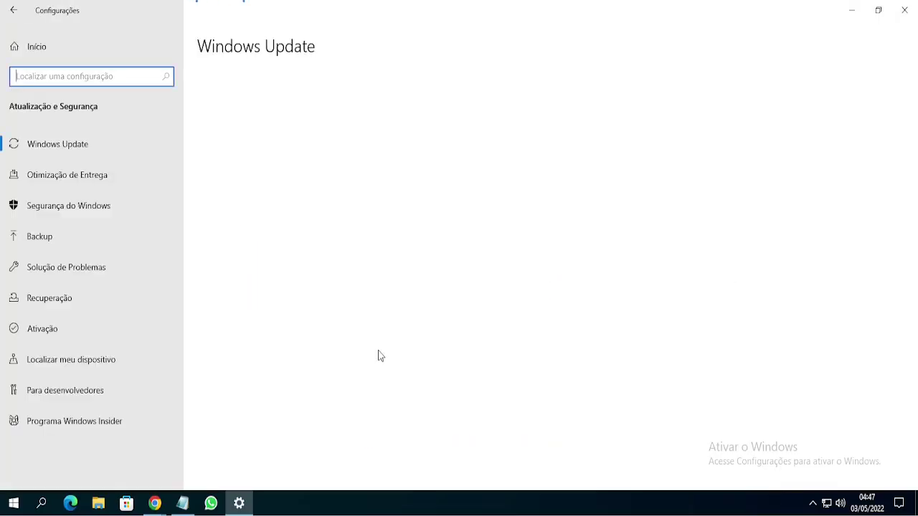
left_click(101, 208)
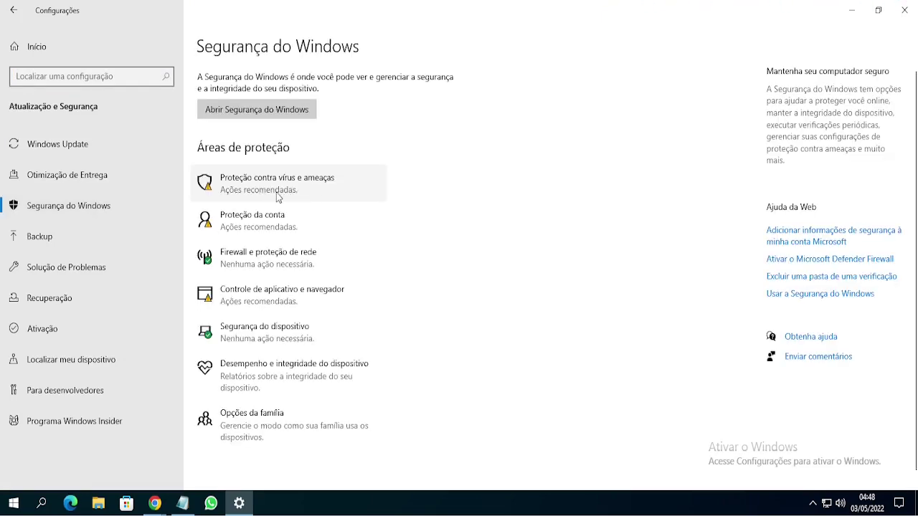
left_click(297, 196)
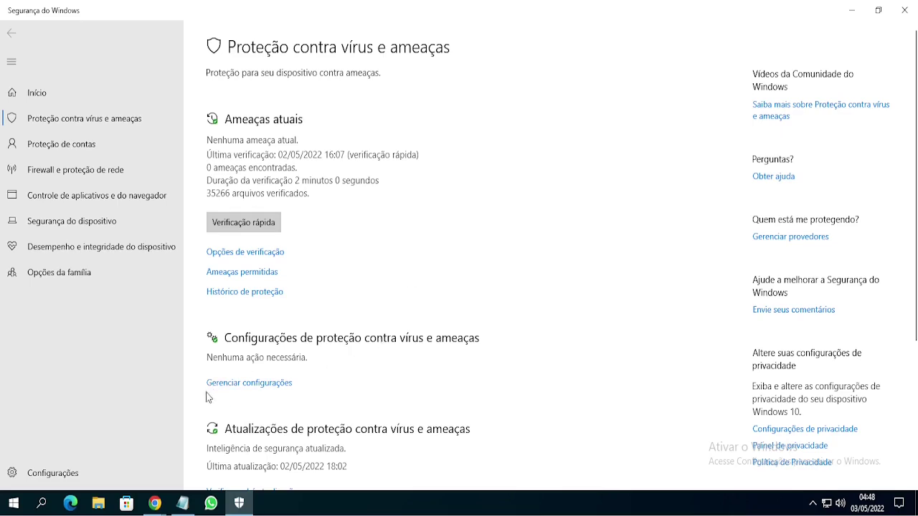
Open the Exclusões page from the virus and threat protection settings.
scroll(478, 236, "down", 3)
scroll(480, 238, "down", 1)
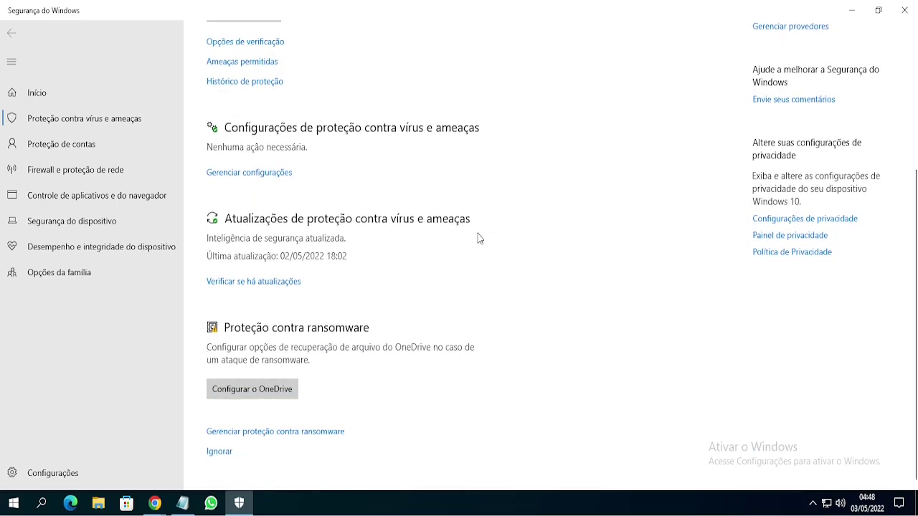
left_click(265, 181)
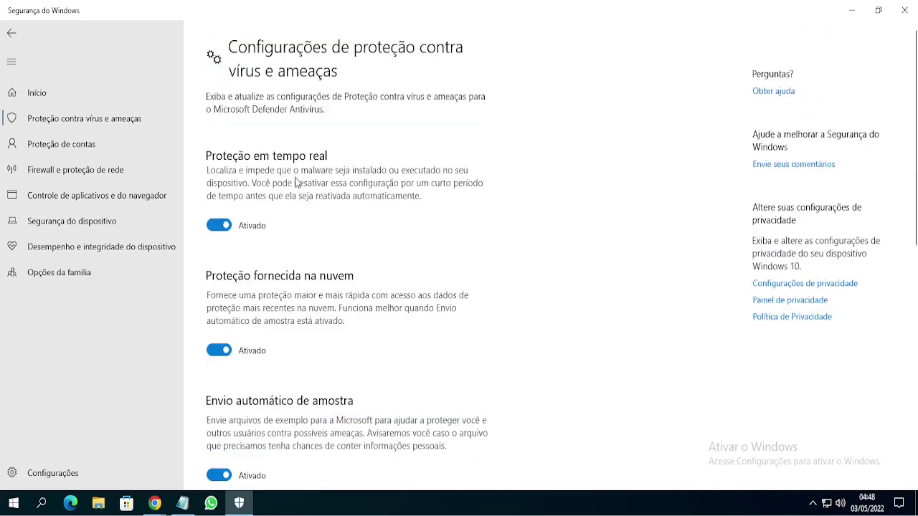
scroll(405, 199, "down", 10)
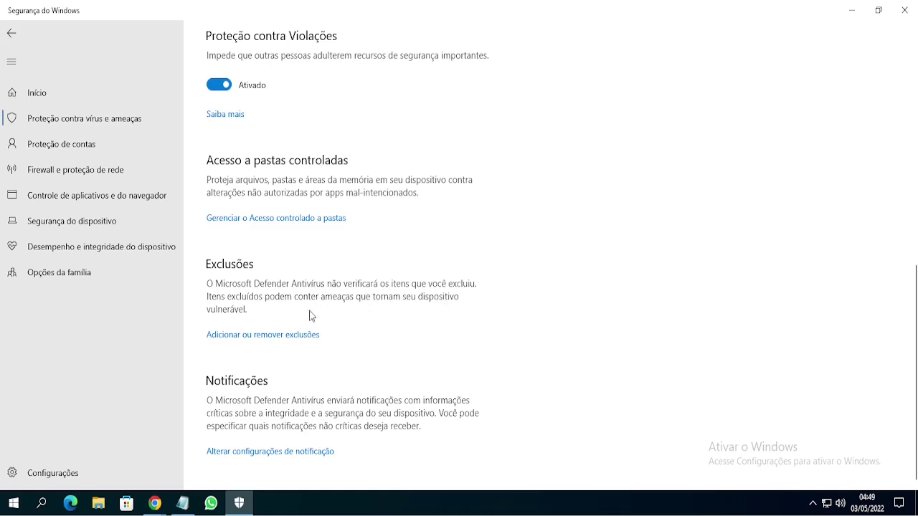
left_click(239, 337)
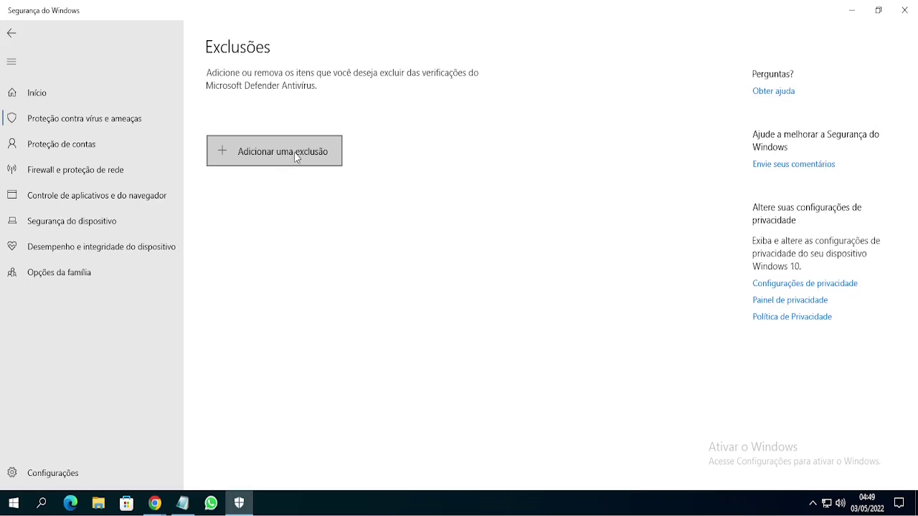
Start adding a file exclusion and search the desktop folder for MsMpEng.exe.
left_click(269, 160)
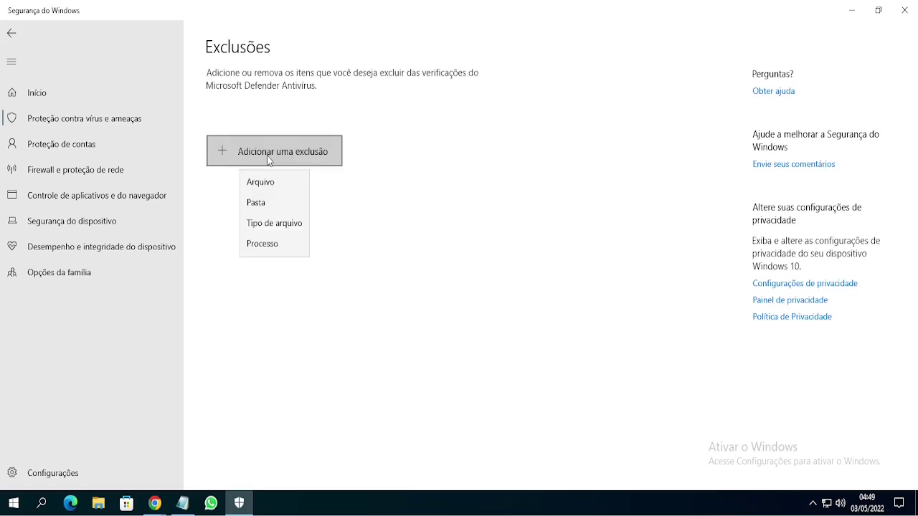
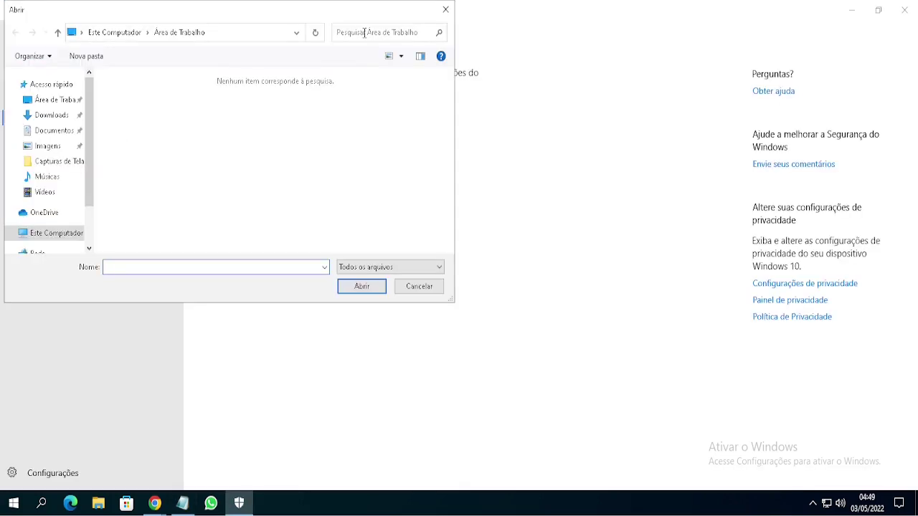
left_click(365, 32)
type("MsMpEng.exe")
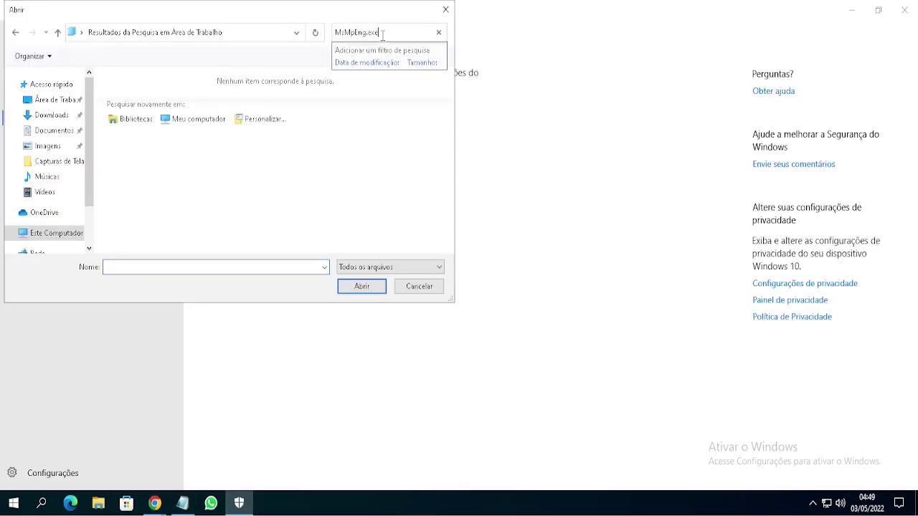
key("Return")
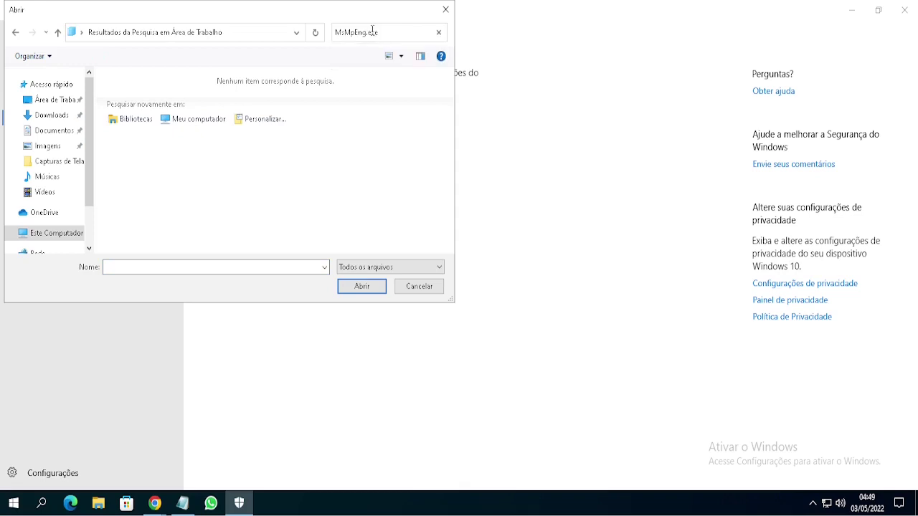
Browse to Arquivos de Programas on drive C:, enlarging the file dialog and changing the folder's view on the way.
left_click(48, 238)
double_click(161, 248)
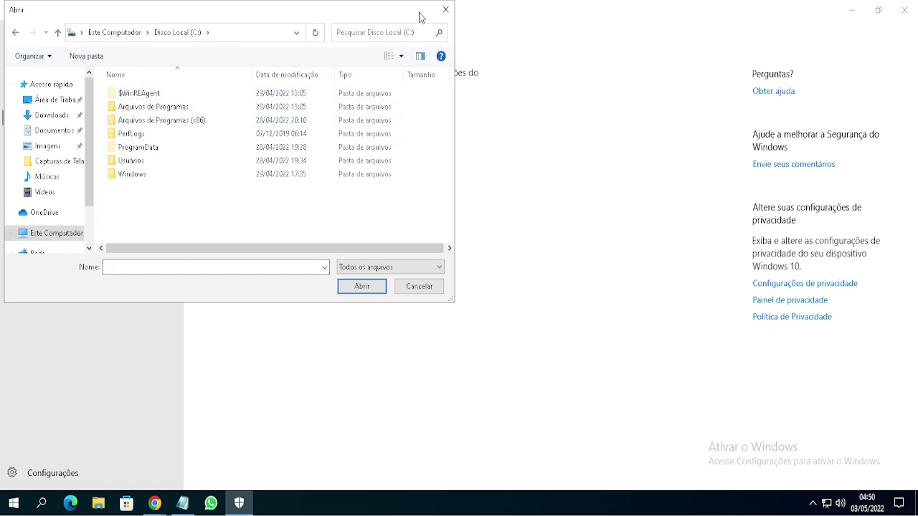
left_click_drag(450, 298, 670, 374)
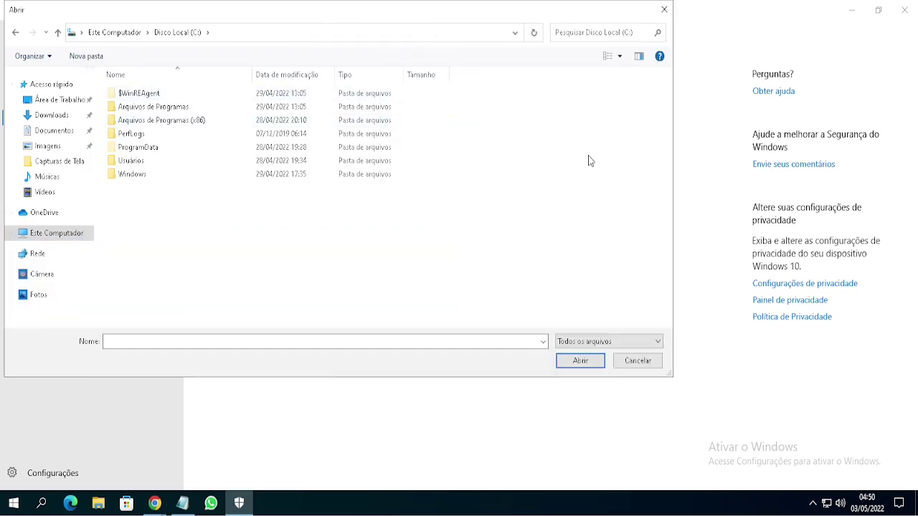
left_click(620, 55)
left_click(621, 79)
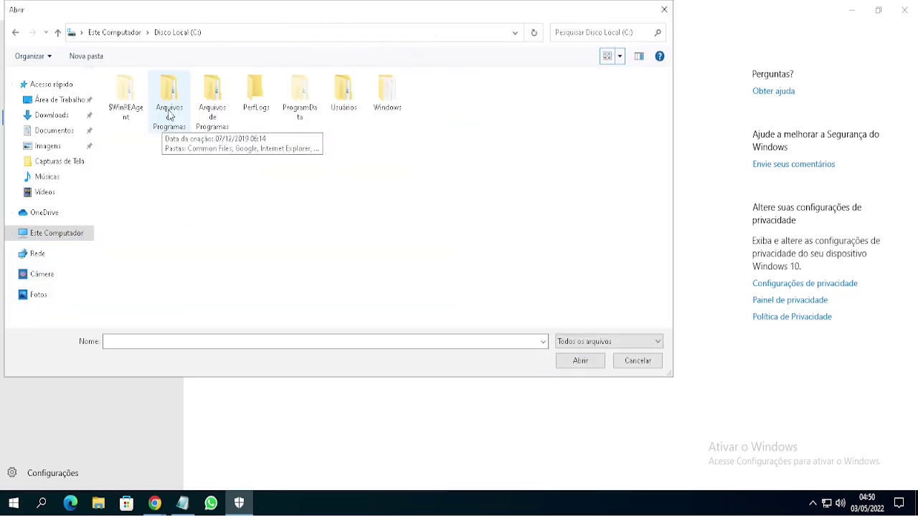
double_click(169, 115)
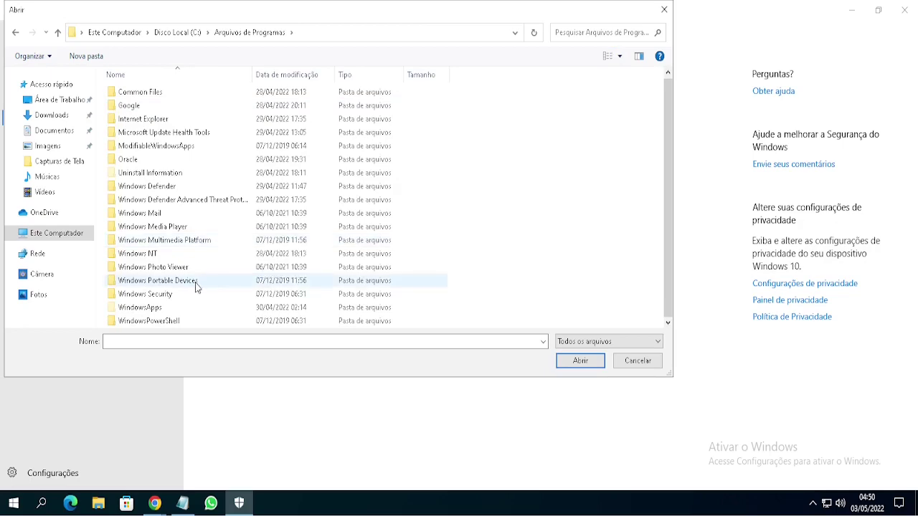
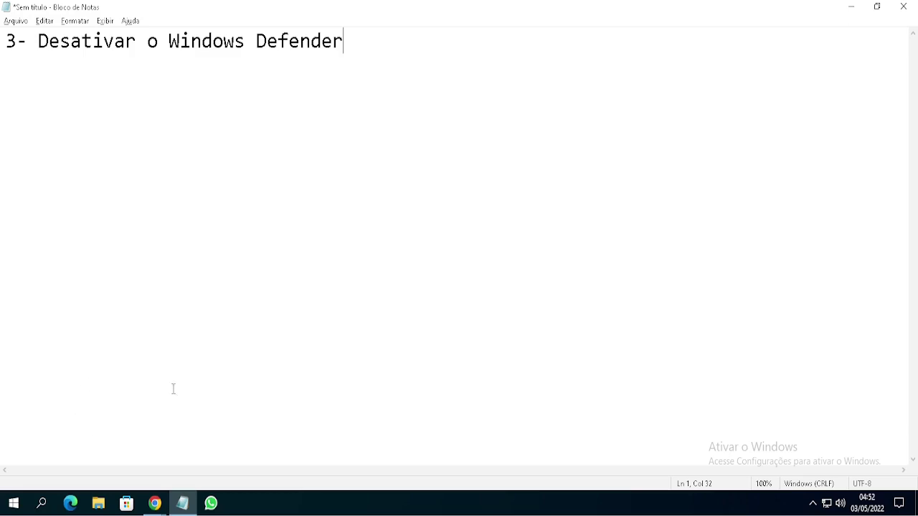
Search Windows for Criar ponto de restauração and apply Ativar a proteção do sistema for Disco Local (C:).
left_click(42, 502)
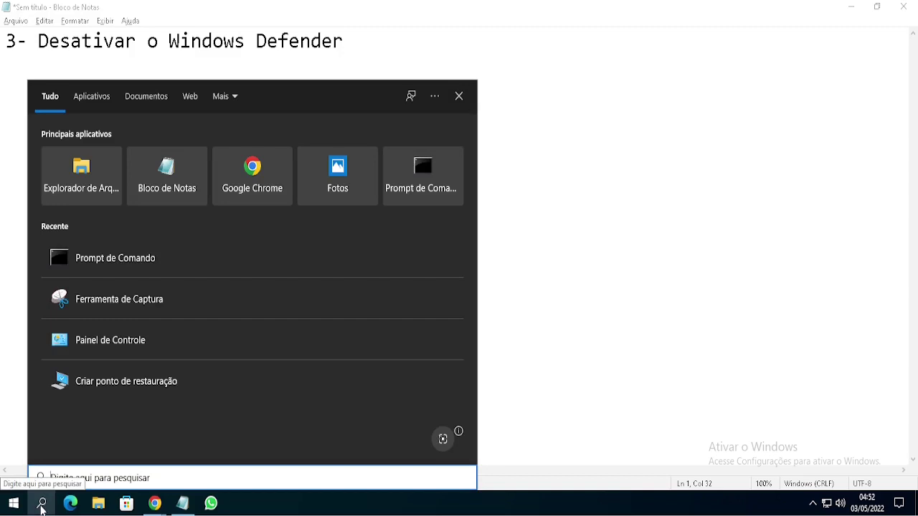
type("criar")
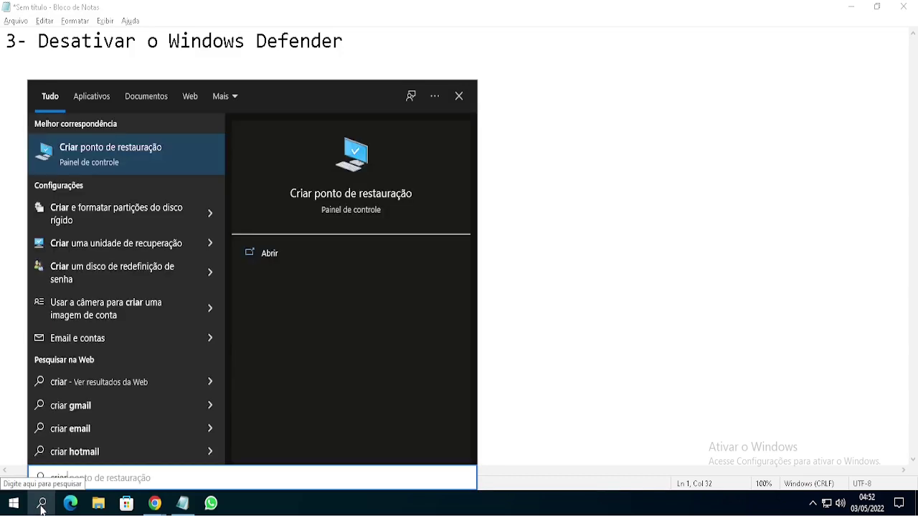
left_click(102, 155)
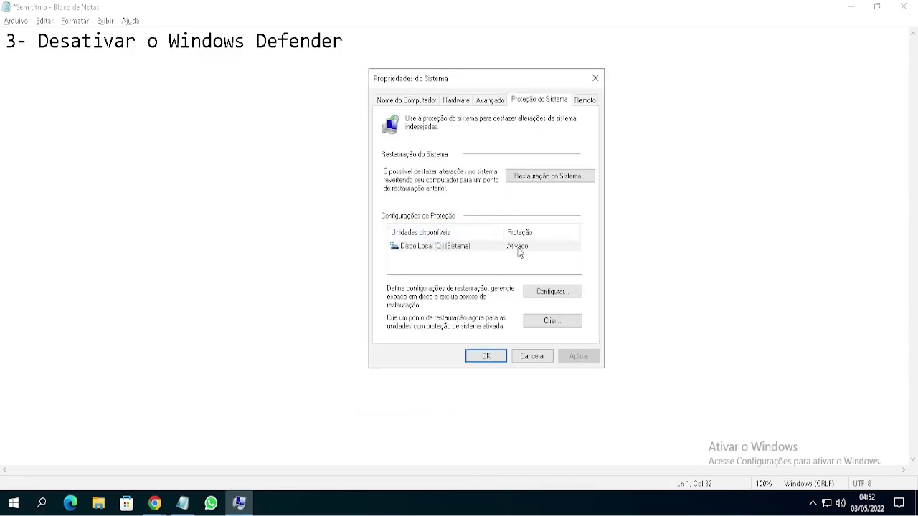
left_click(553, 292)
left_click(470, 172)
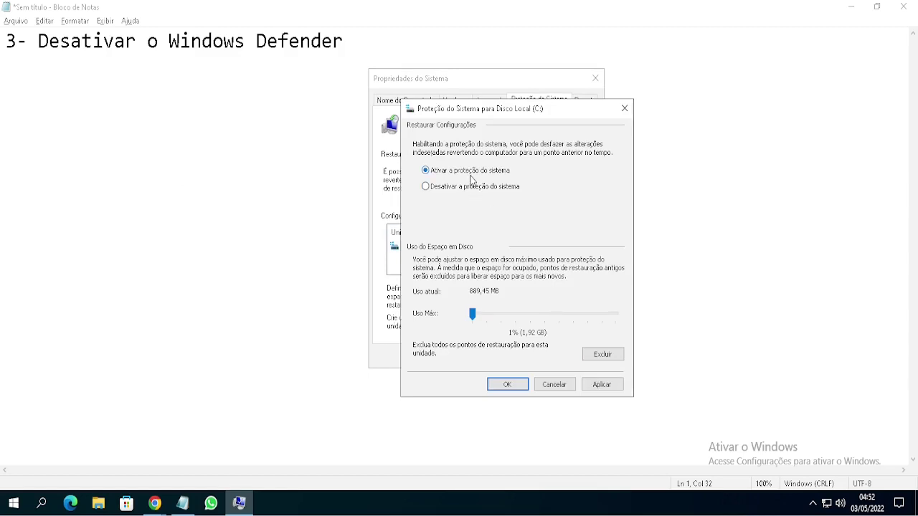
left_click(593, 386)
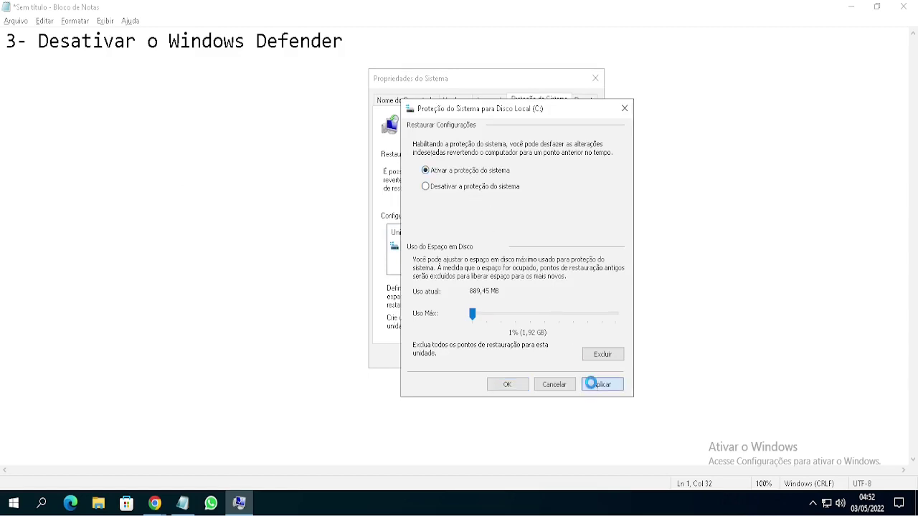
left_click(507, 385)
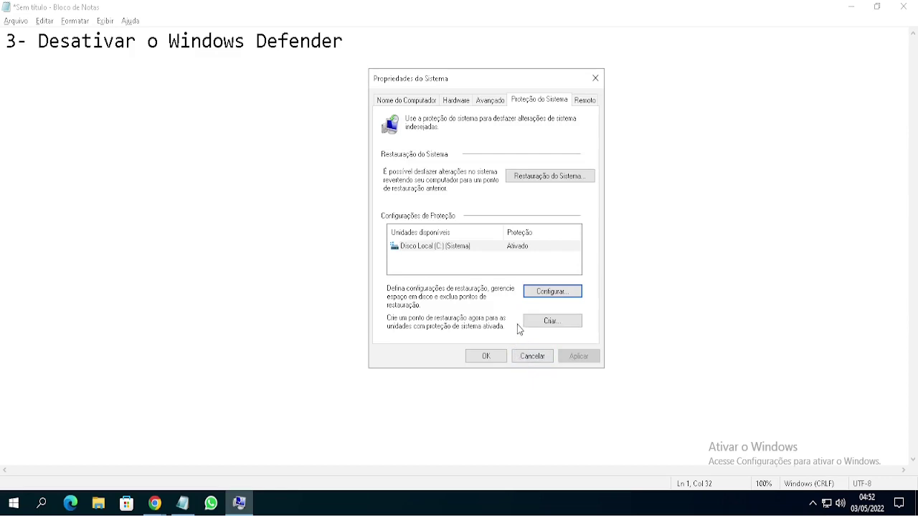
Create a restore point described as "Windows Defender" and close the system properties.
left_click(542, 330)
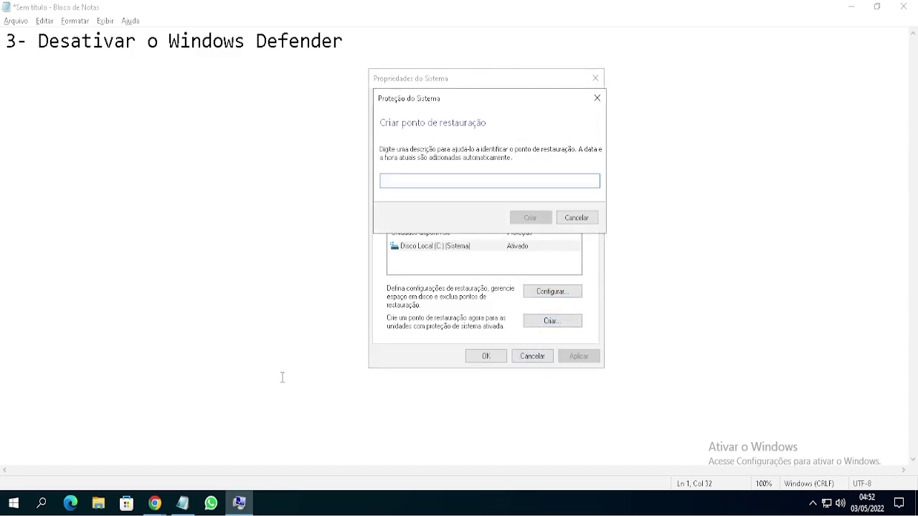
type("Windows Defender")
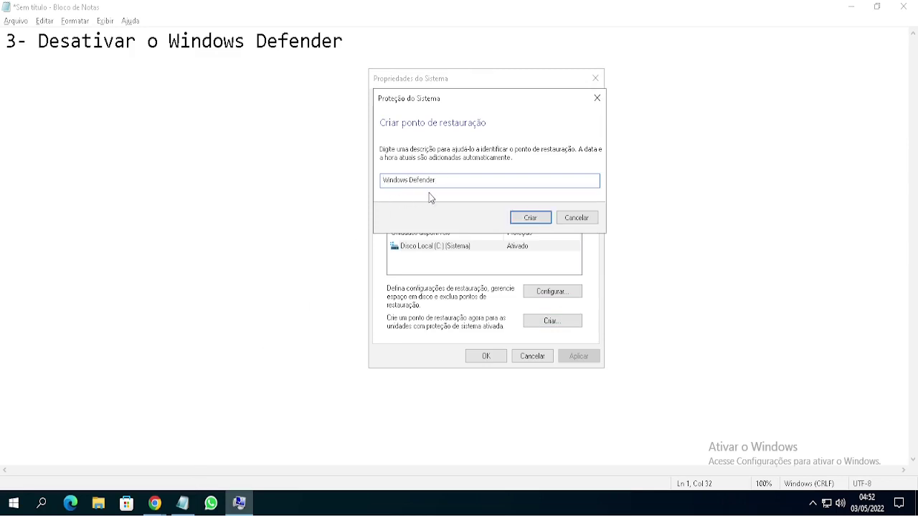
left_click(542, 220)
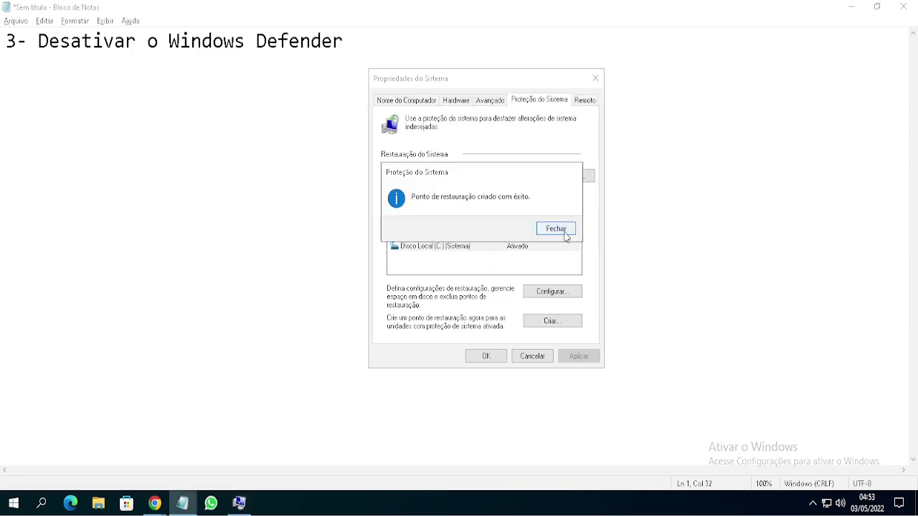
left_click(566, 233)
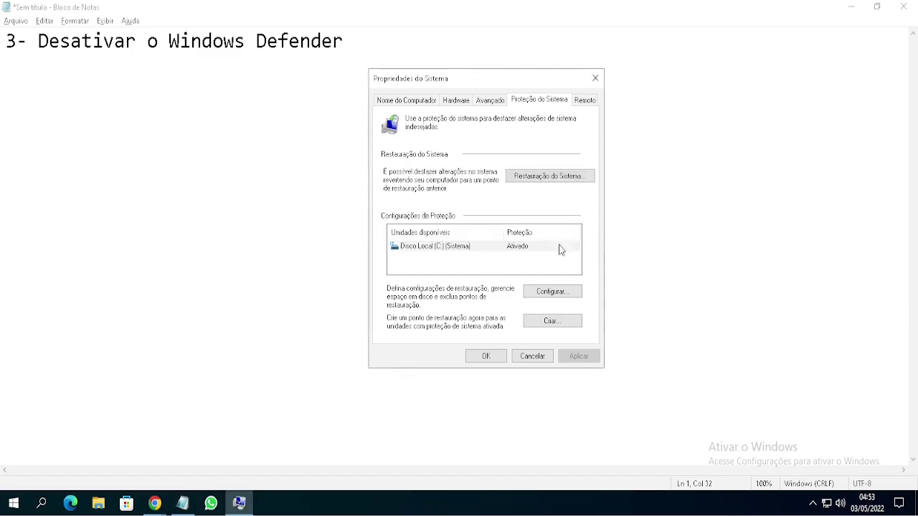
left_click(484, 357)
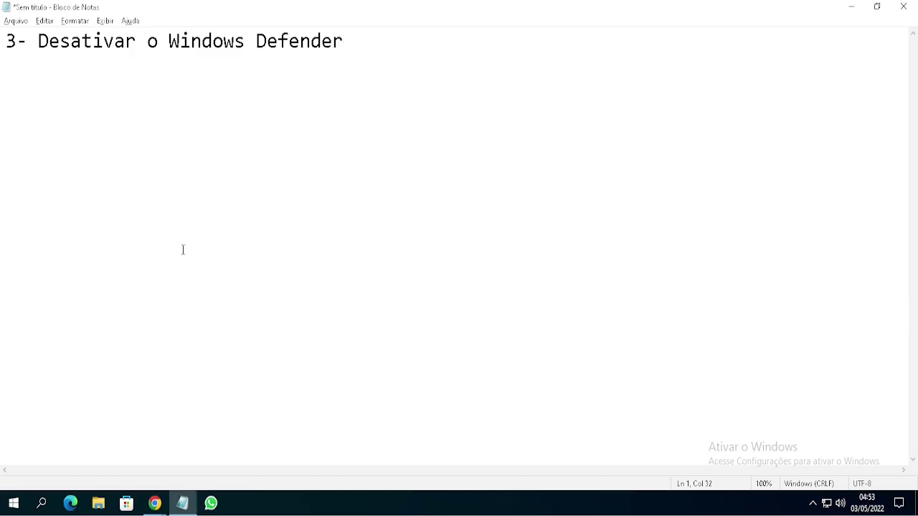
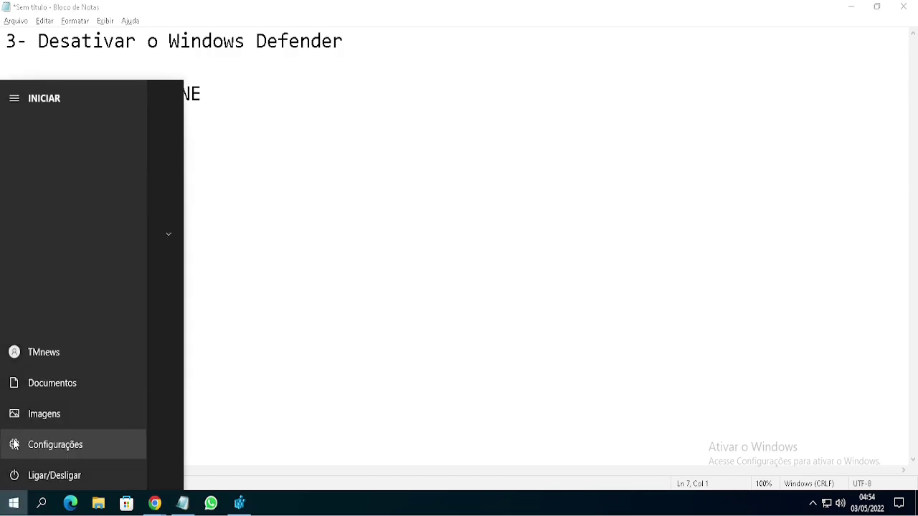
Open the virus and threat protection settings (Configurações de proteção contra vírus e ameaças) from the Windows update and security settings.
left_click(14, 444)
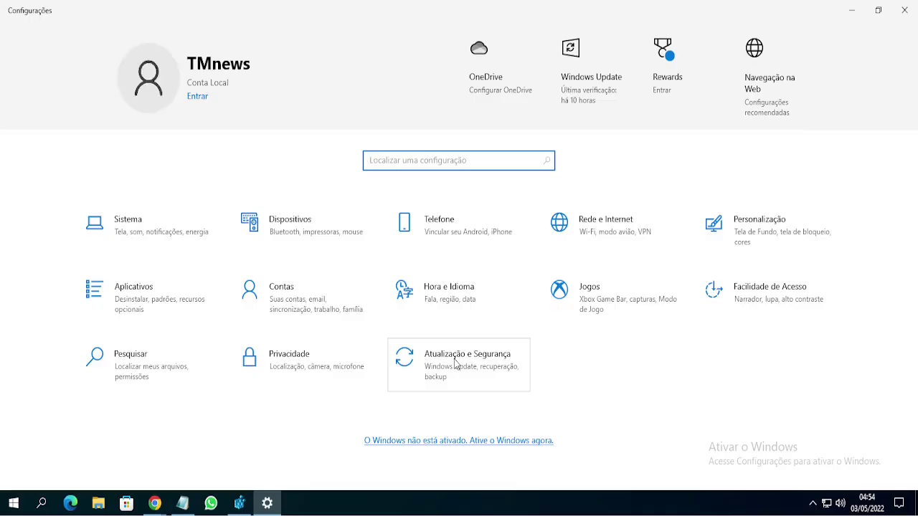
left_click(455, 364)
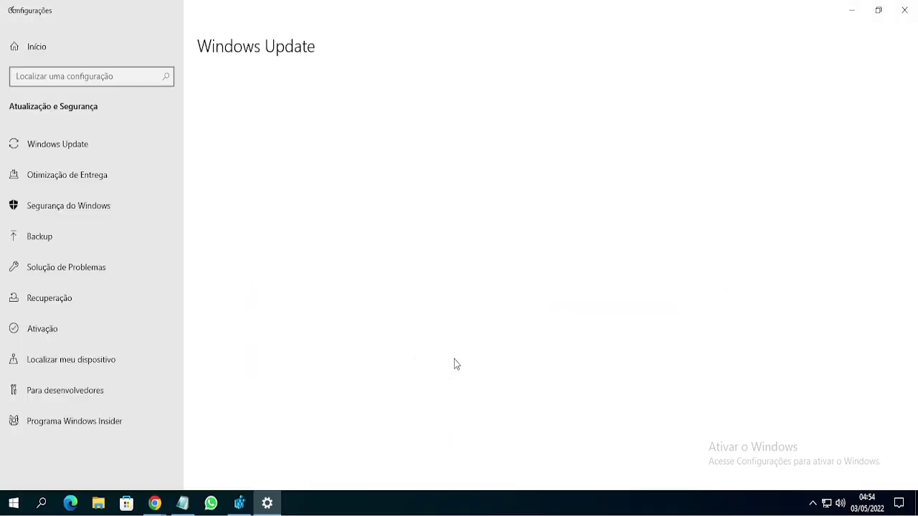
left_click(76, 209)
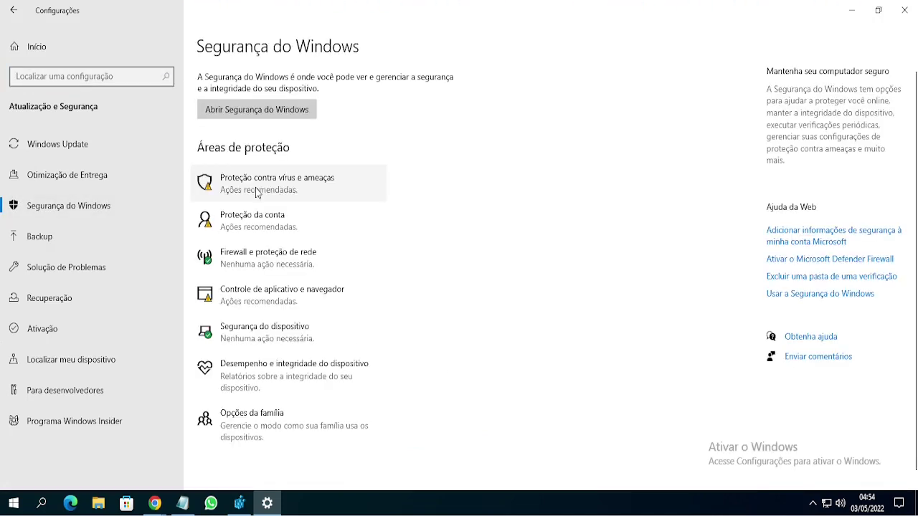
left_click(256, 190)
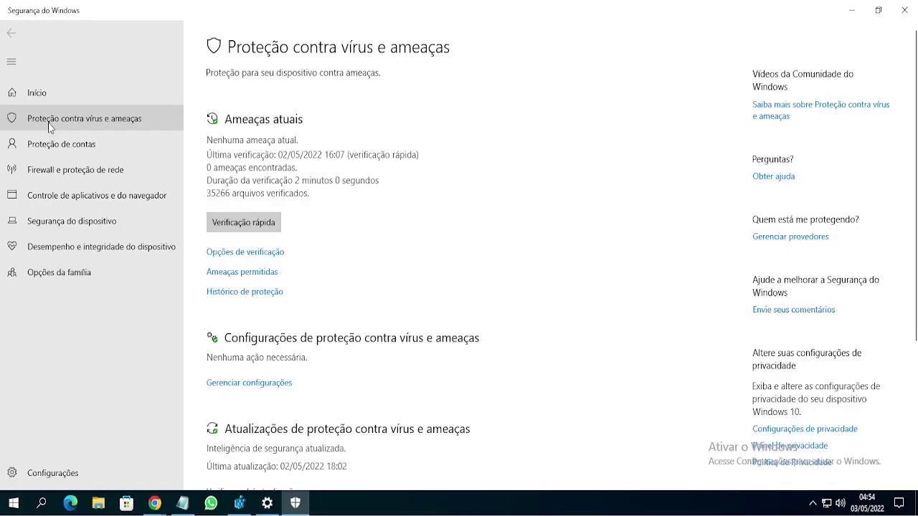
scroll(399, 184, "down", 3)
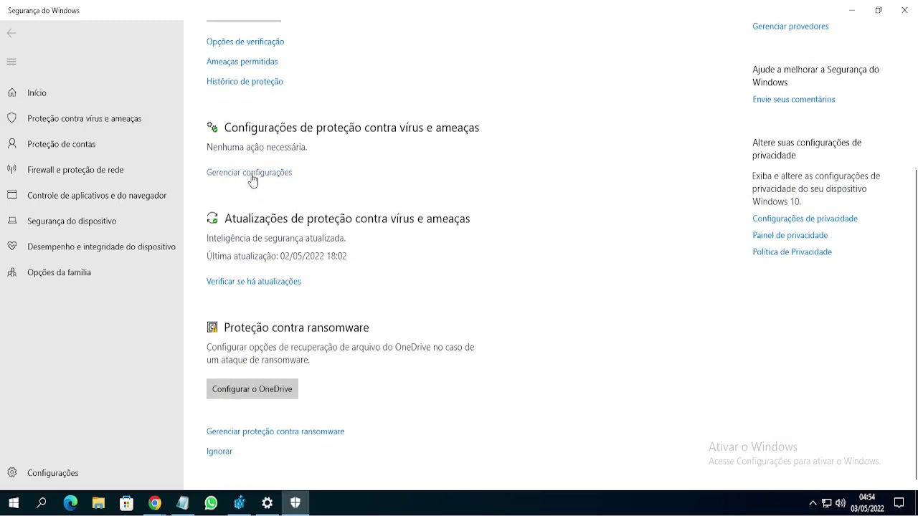
left_click(252, 175)
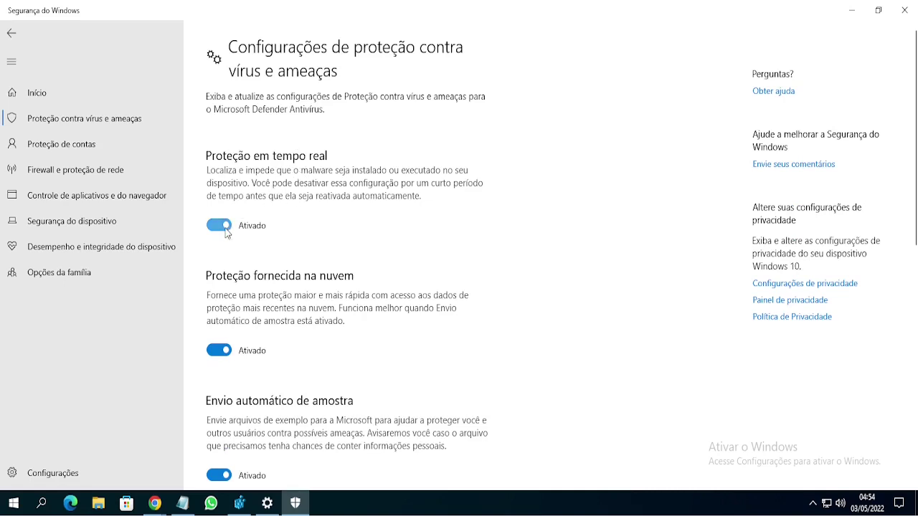
Turn off Proteção em tempo real, Proteção fornecida na nuvem and Envio automático de amostra.
left_click(224, 228)
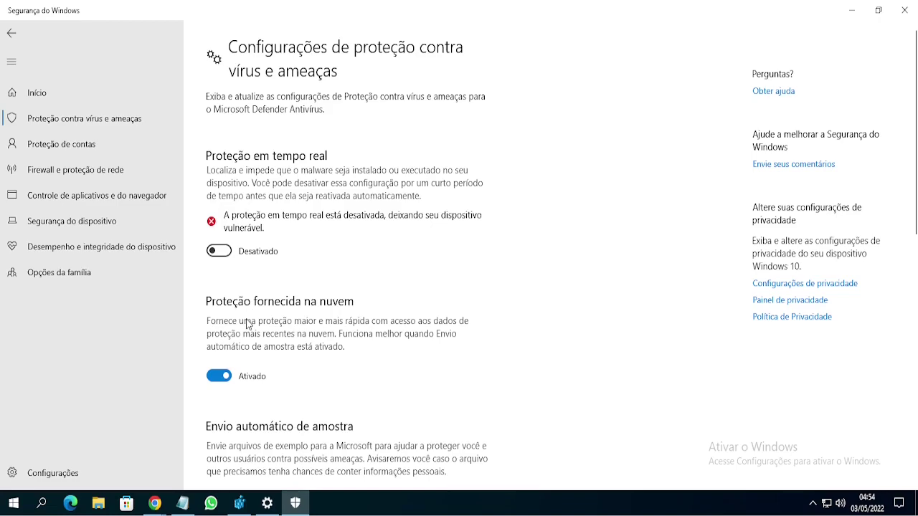
left_click(219, 376)
scroll(243, 258, "down", 3)
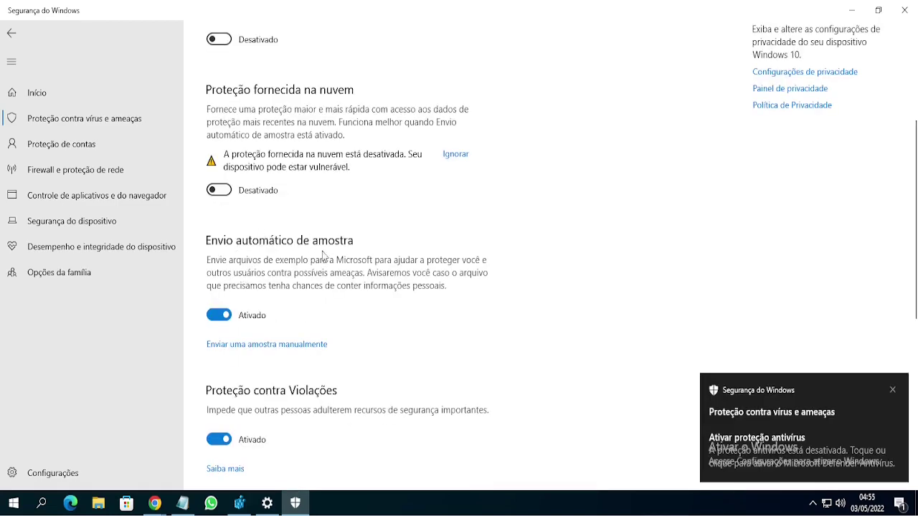
left_click(221, 318)
scroll(221, 318, "down", 2)
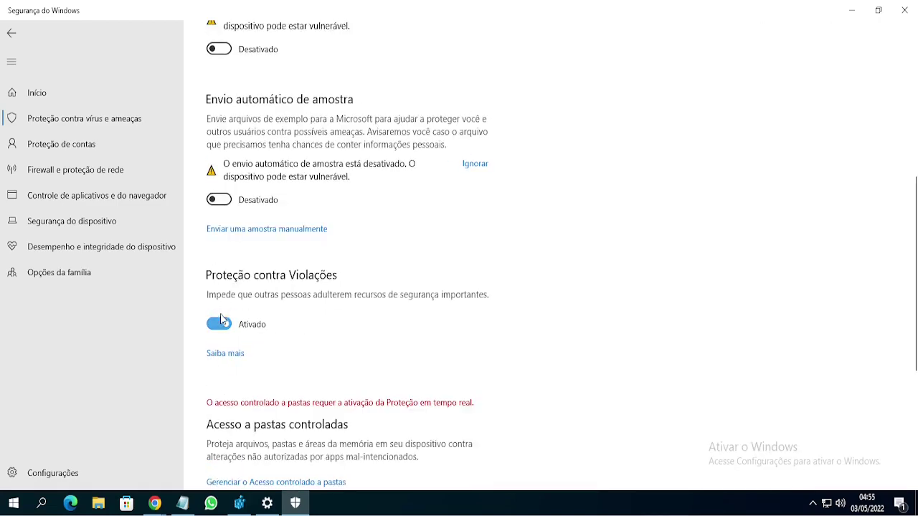
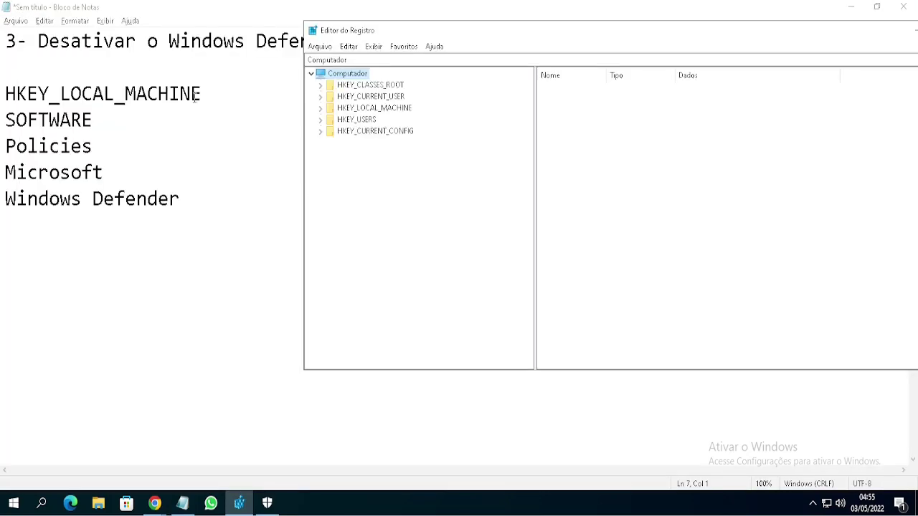
In the Registry Editor, go to HKEY_LOCAL_MACHINE\SOFTWARE\Policies\Microsoft\Windows Defender and maximize the window.
double_click(350, 107)
double_click(360, 167)
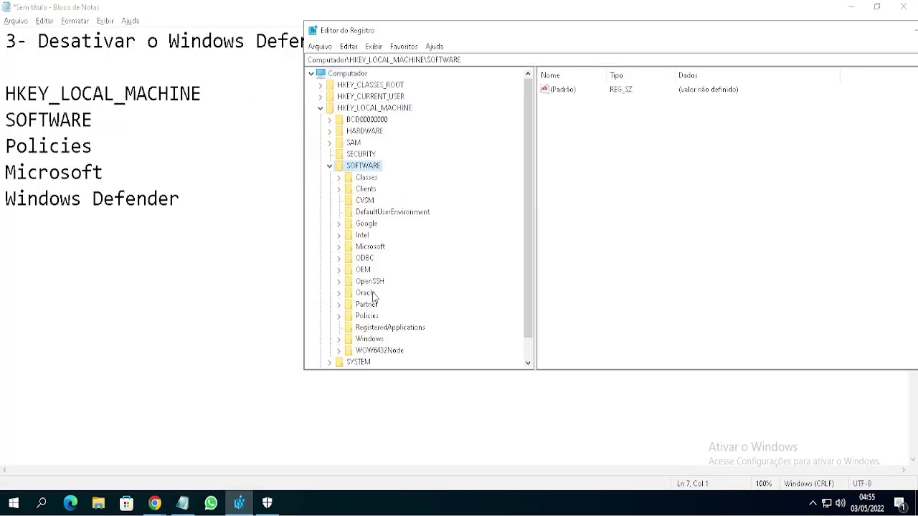
left_click(362, 315)
double_click(346, 319)
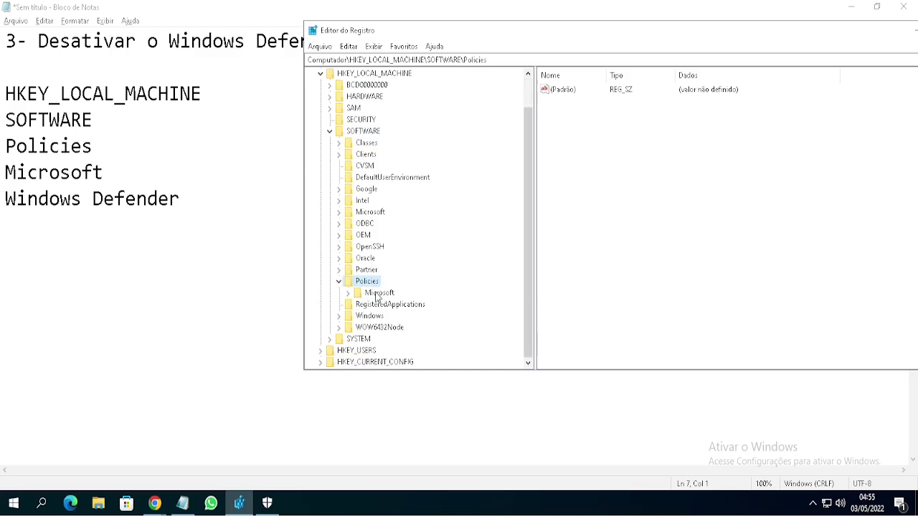
left_click(363, 294)
left_click(347, 295)
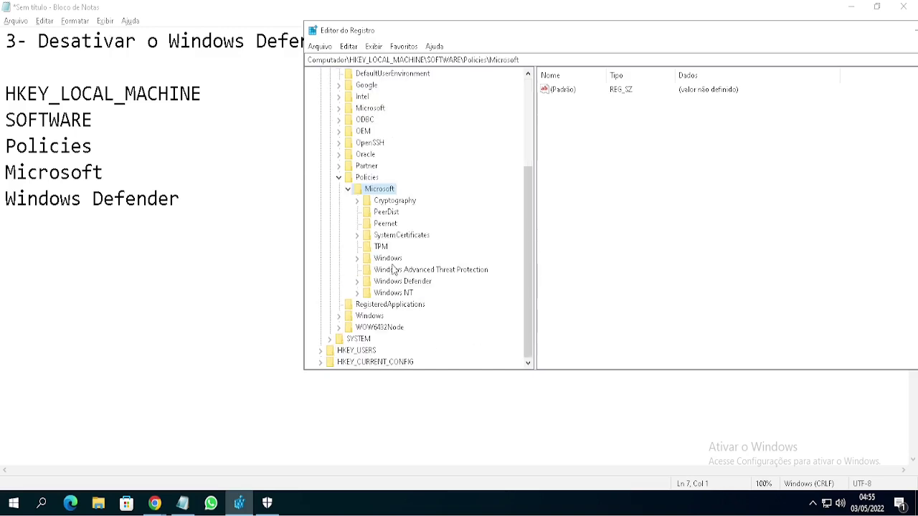
left_click(391, 283)
double_click(751, 34)
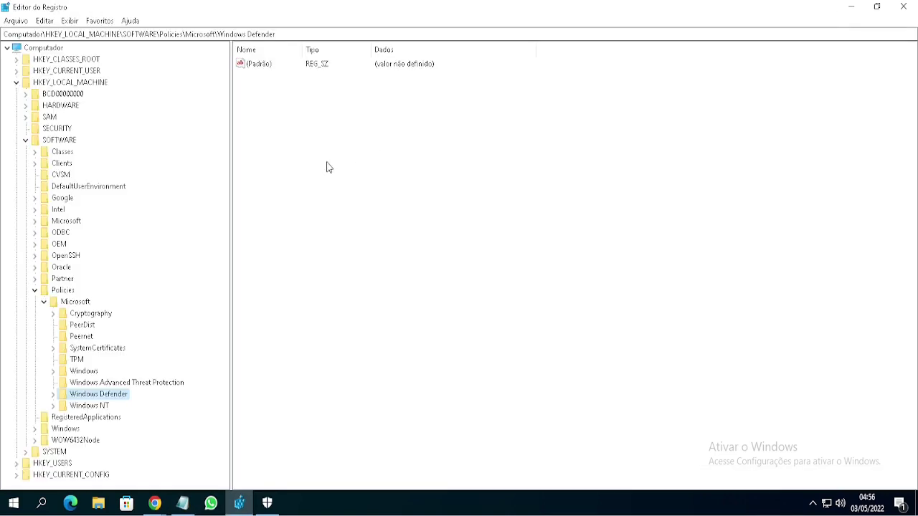
Create a 32-bit DWORD value named DisableAntiSpyware in the Windows Defender key and set its data to 1.
right_click(328, 168)
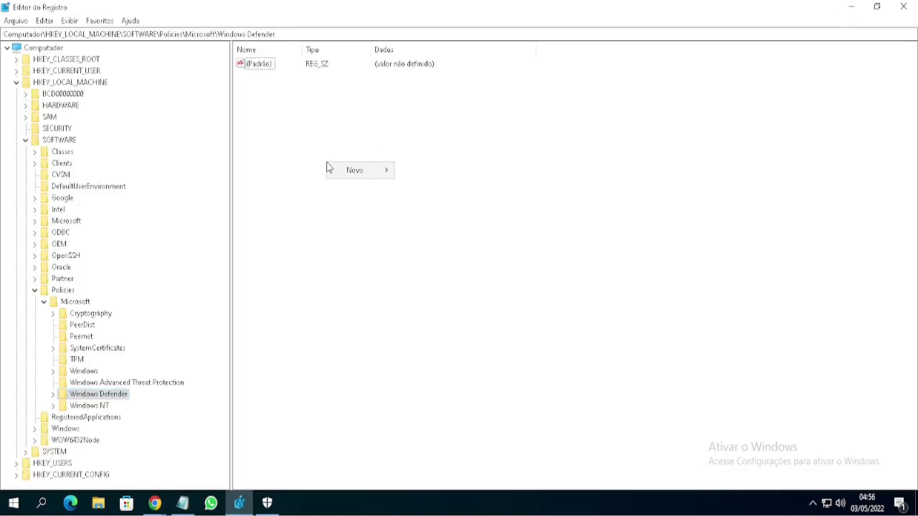
mouse_move(348, 176)
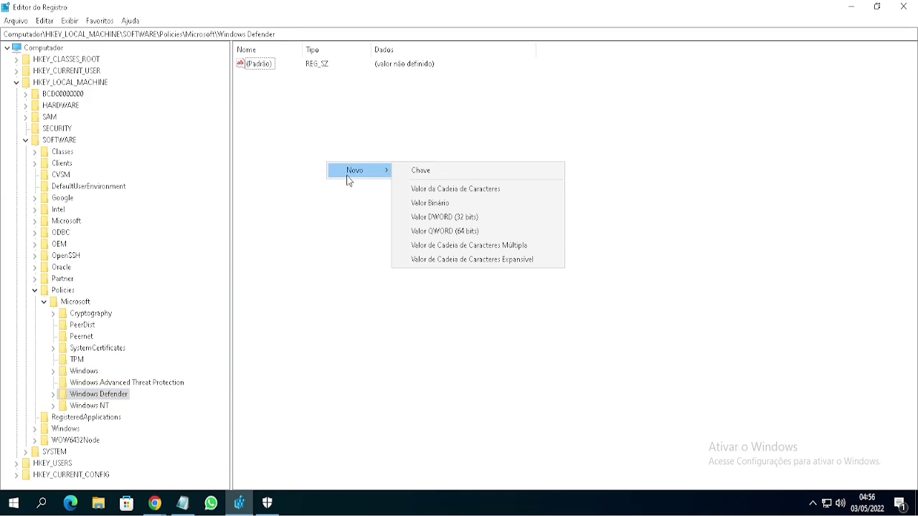
left_click(464, 217)
right_click(258, 84)
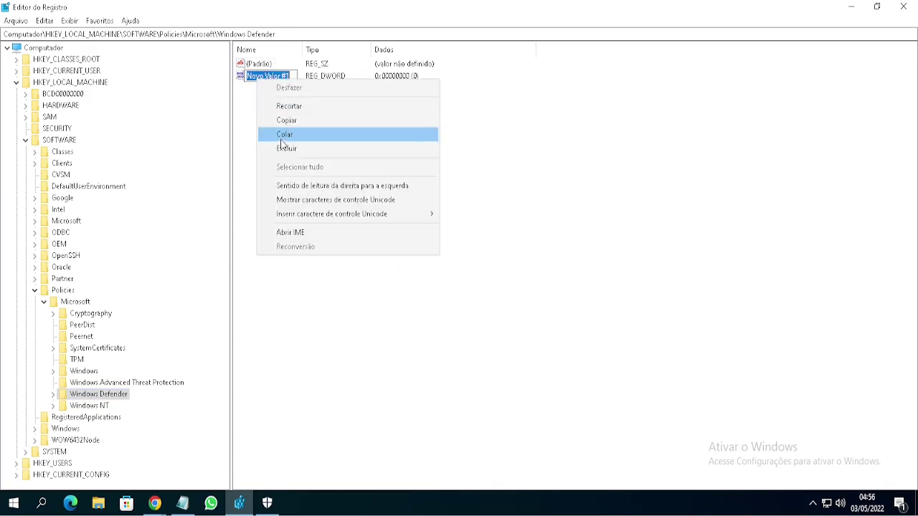
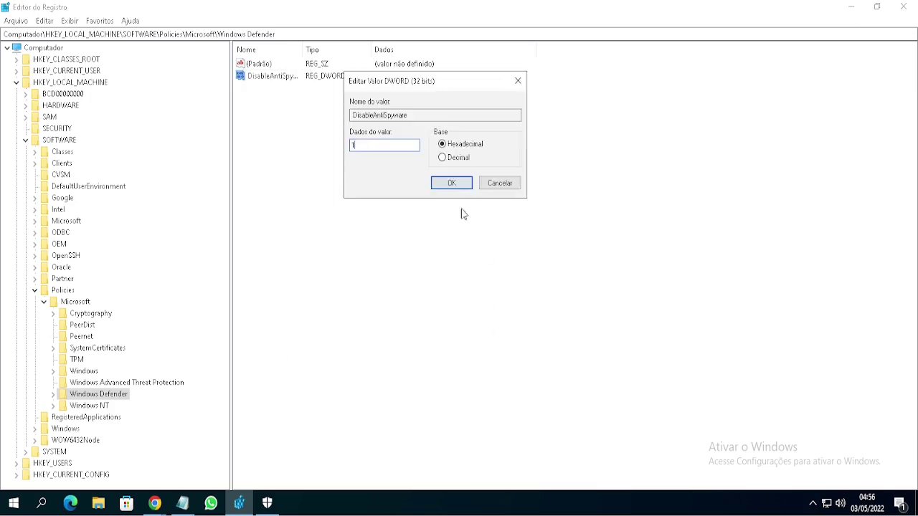
left_click(452, 186)
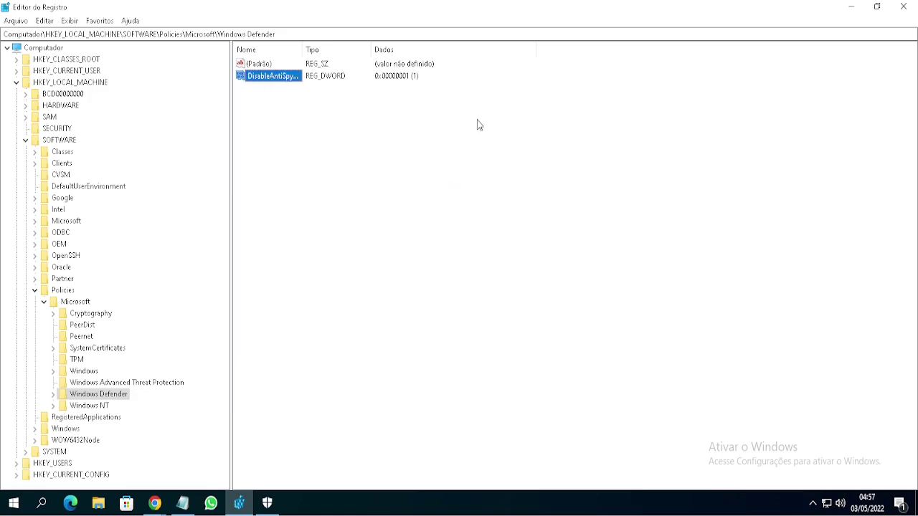